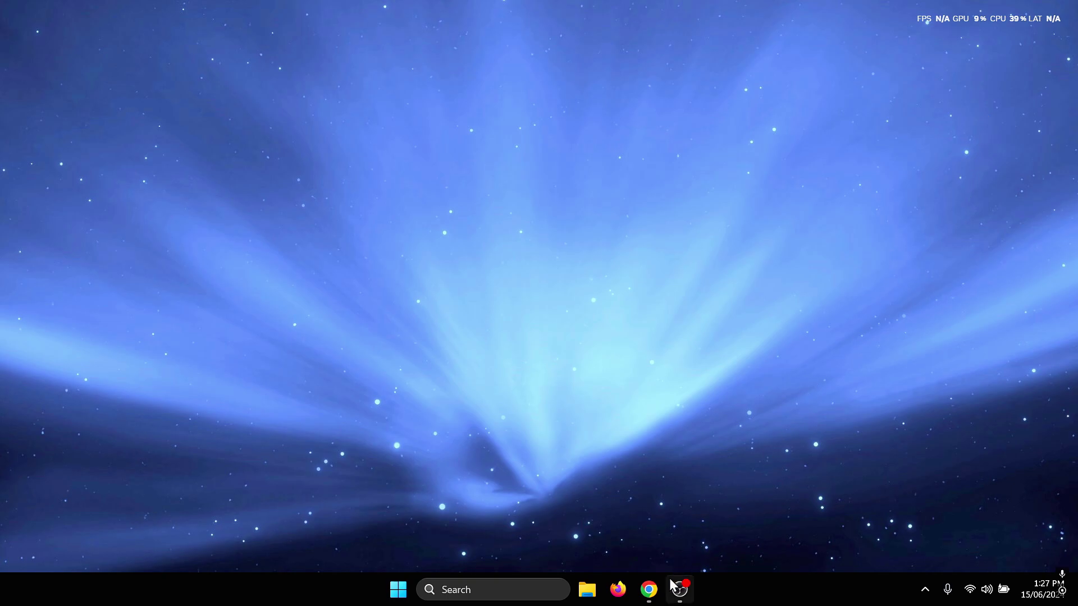
click(651, 599)
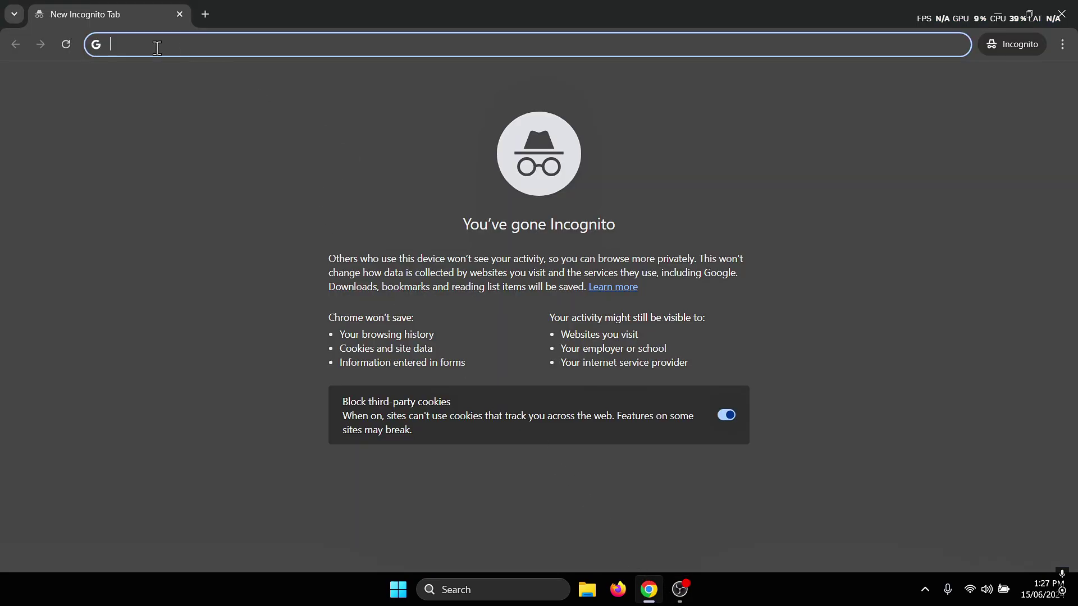
text(https://www.speedguide.net/downloads.php)
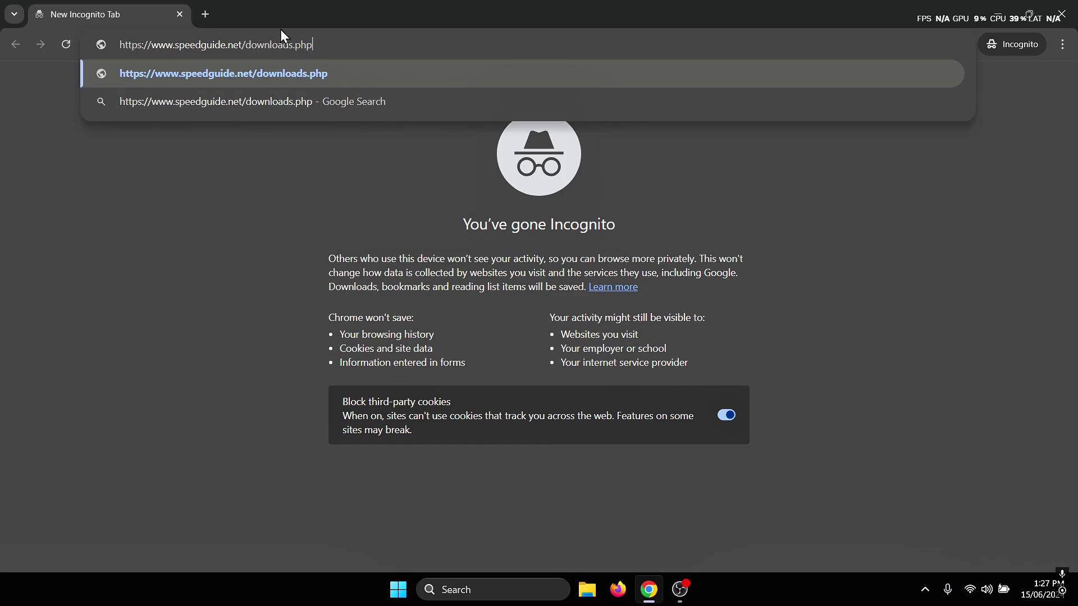
key(Return)
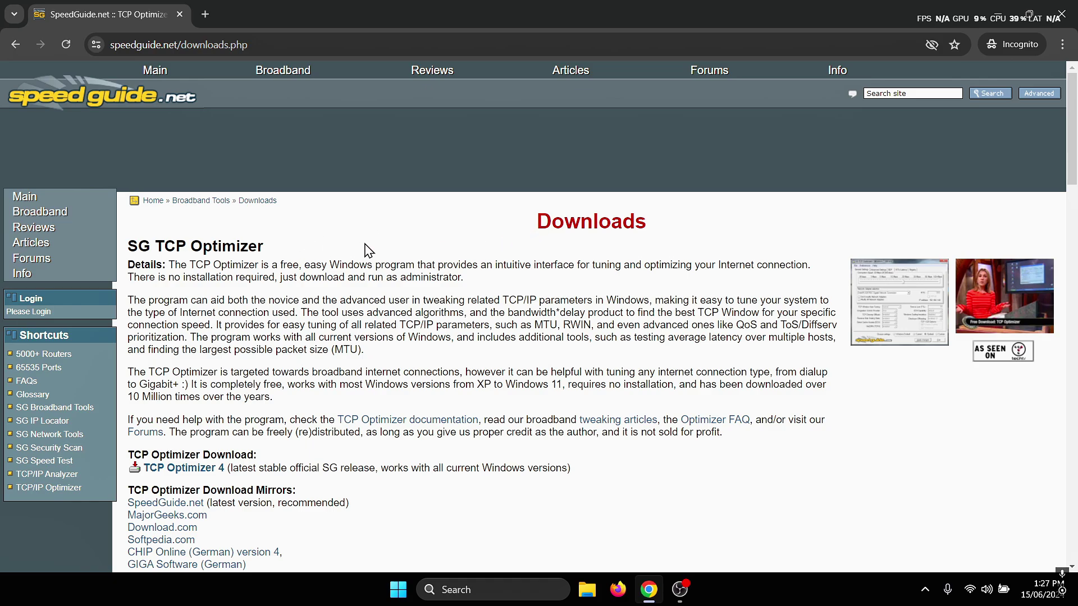
Step: Save TCPOptimizer (1).exe (668 KB) and check that Chrome's recent downloads list it as Done
scroll(273, 250, down, 1)
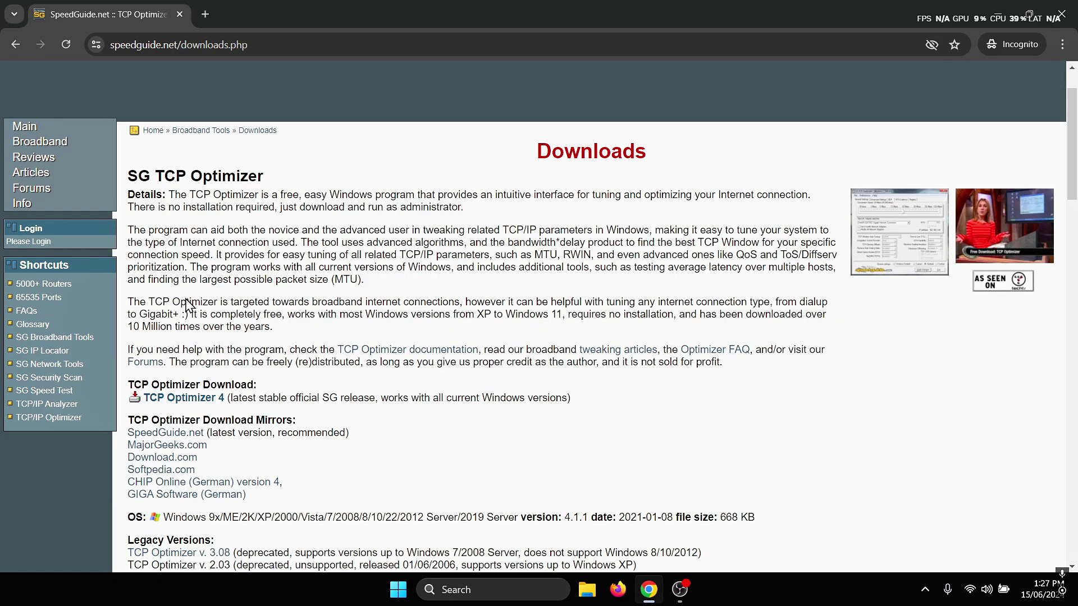
scroll(193, 275, down, 1)
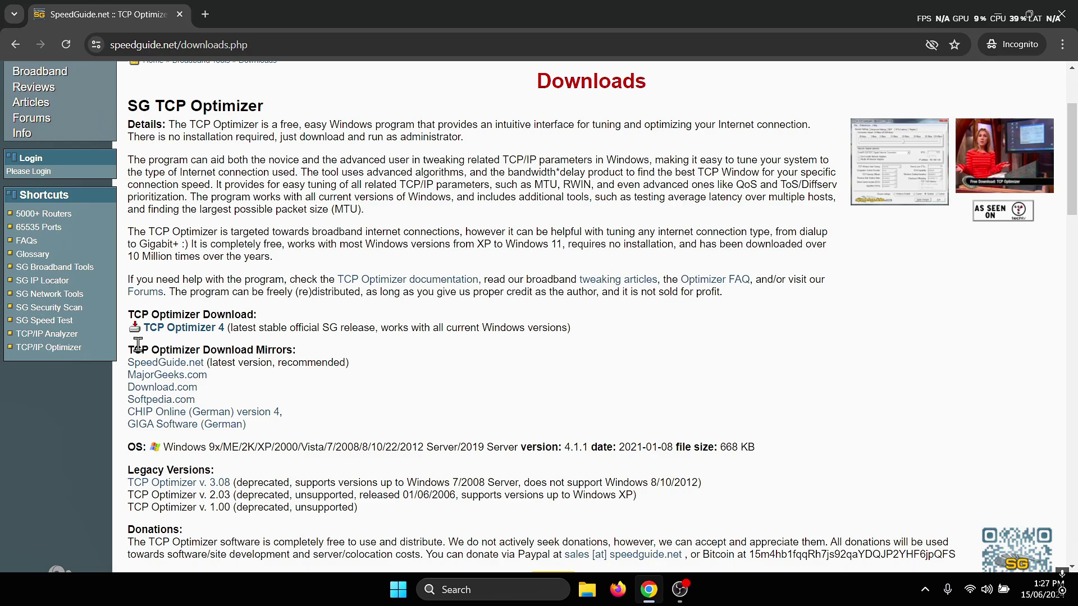
scroll(138, 344, up, 2)
scroll(224, 421, down, 2)
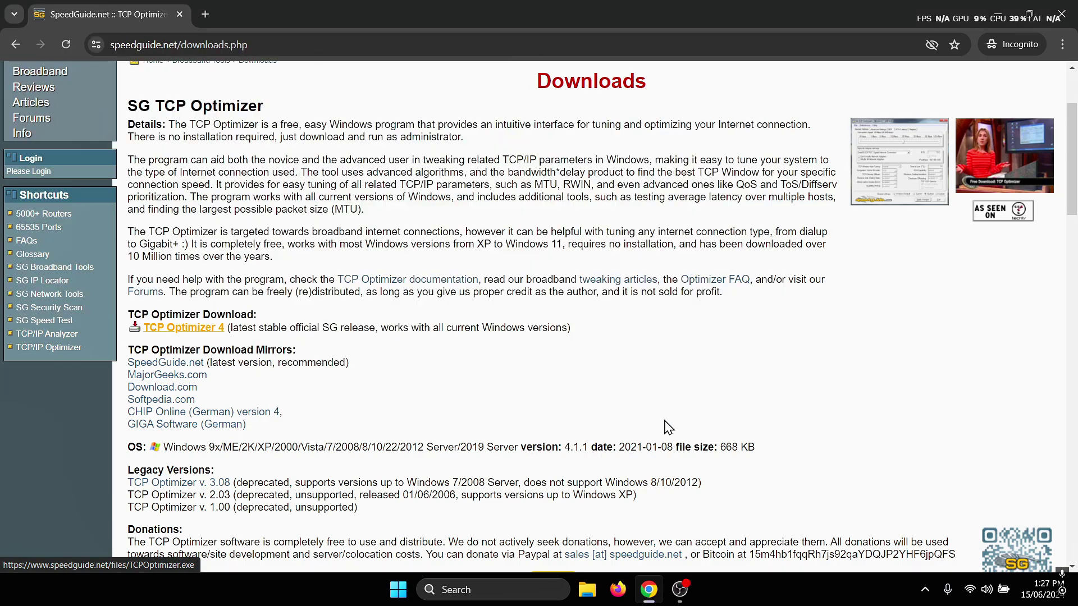
click(666, 418)
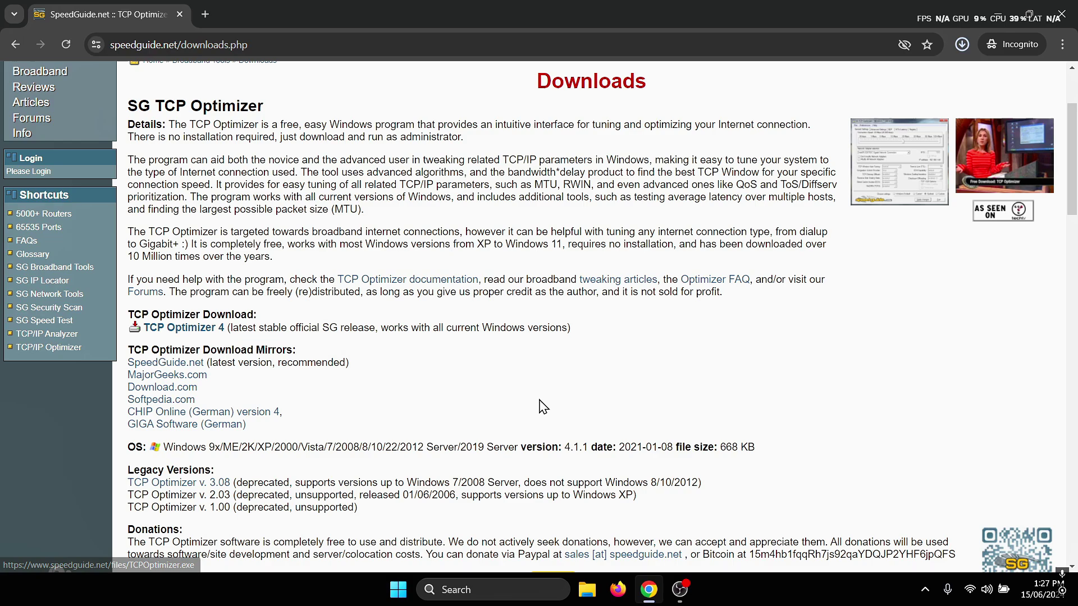
click(968, 45)
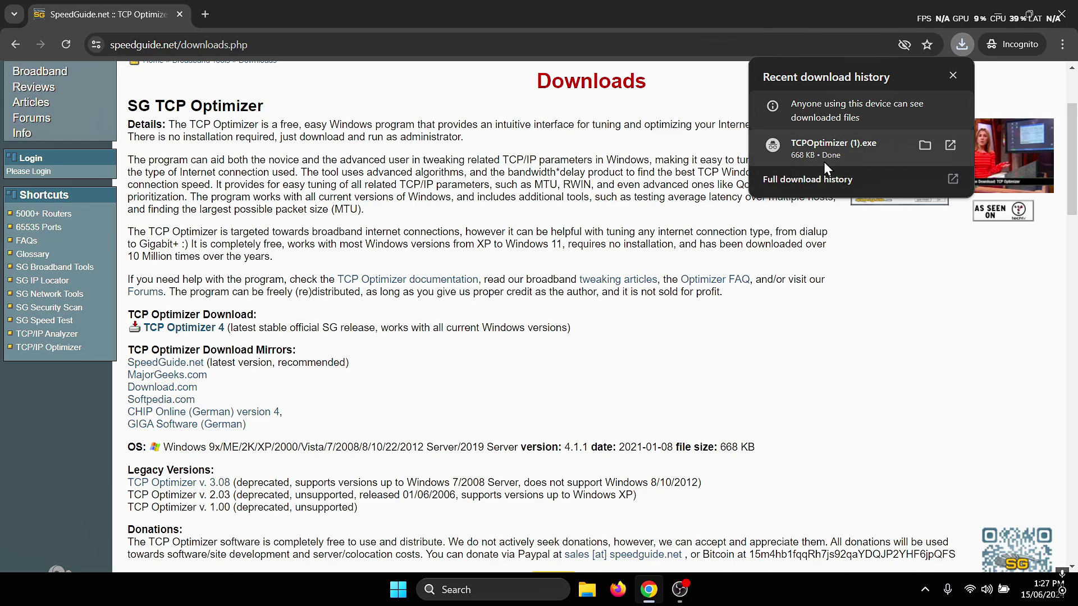
Step: Show TCPOptimizer (1).exe in the Downloads folder and run it as administrator
click(924, 147)
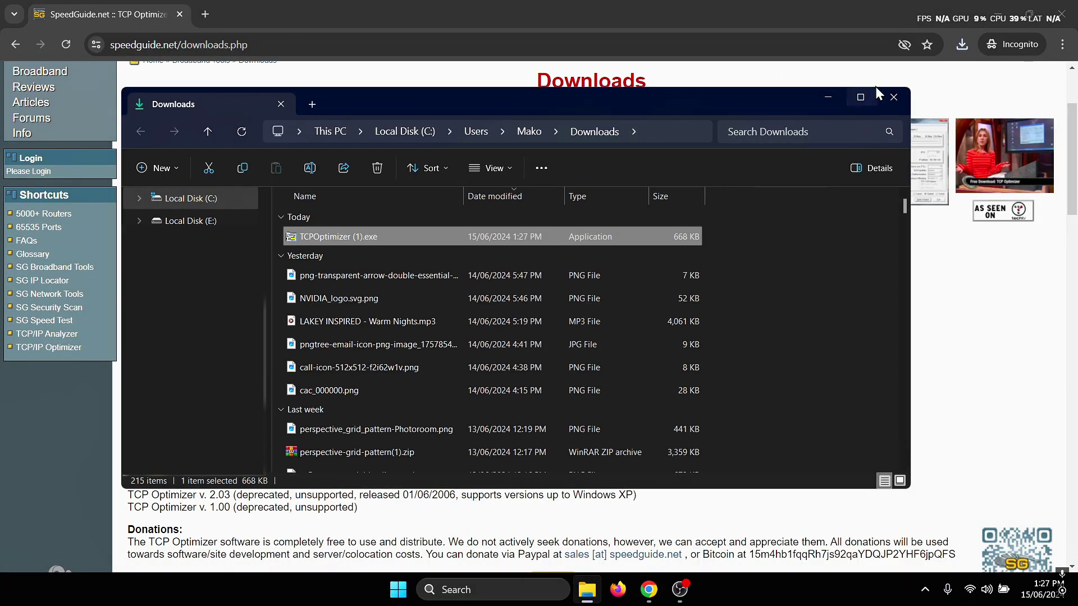
drag(670, 104, 678, 100)
click(993, 14)
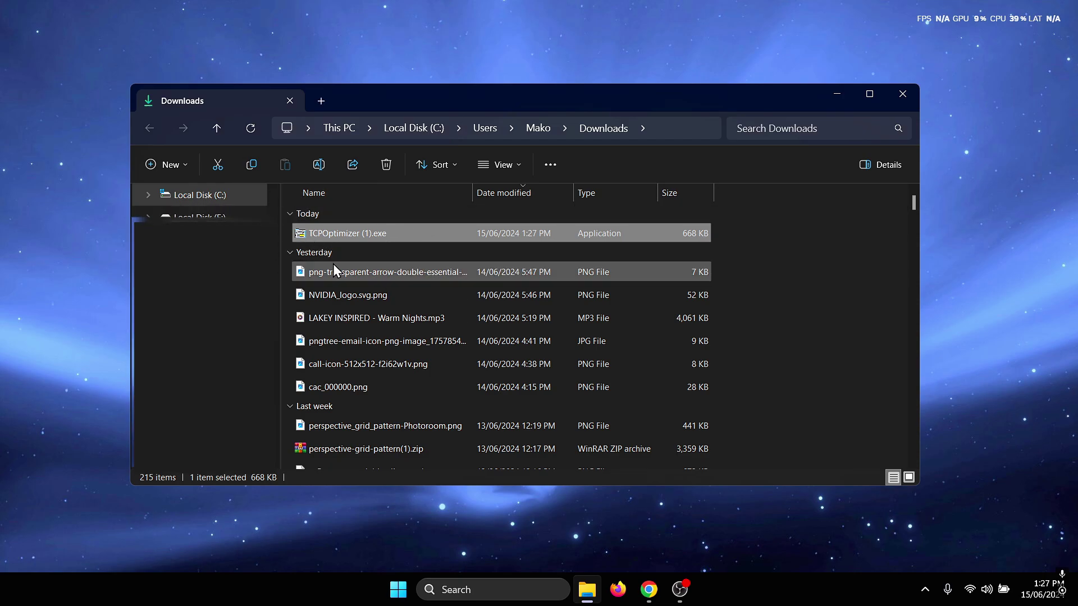
right_click(335, 234)
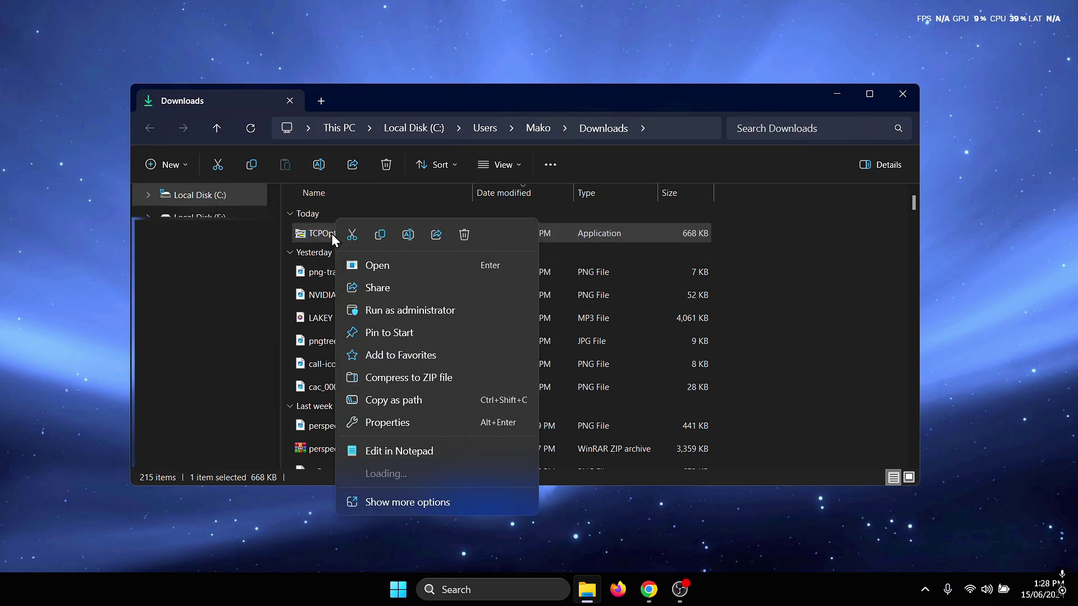
click(310, 235)
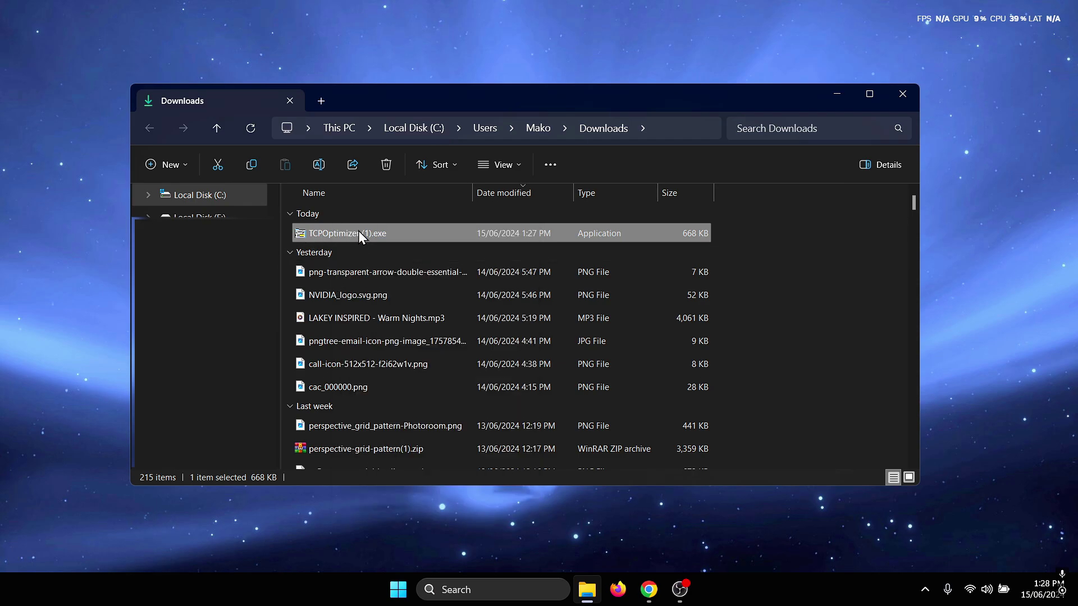
right_click(397, 234)
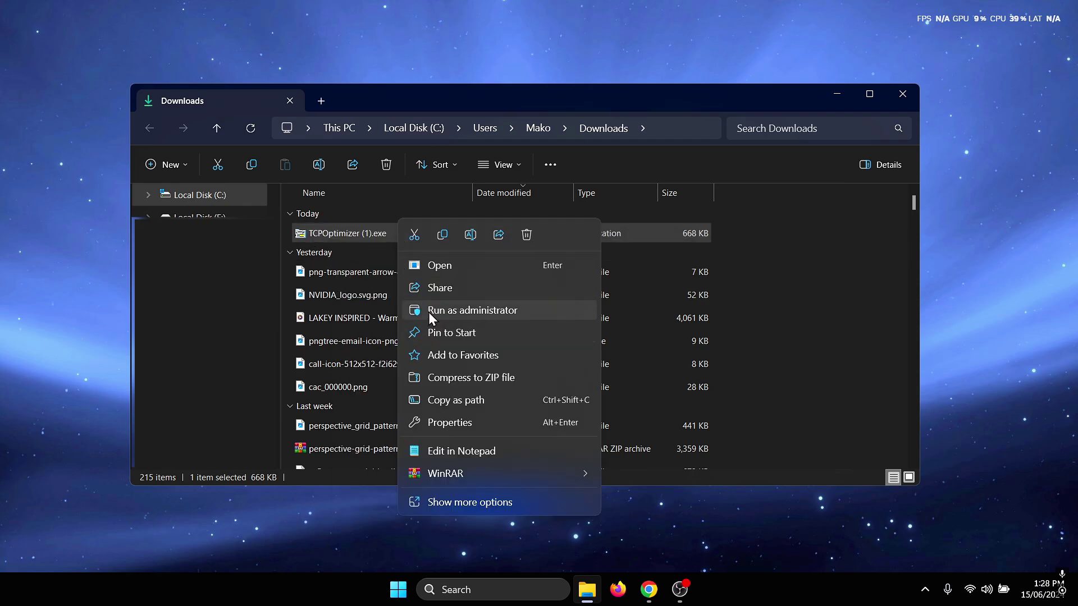
click(459, 310)
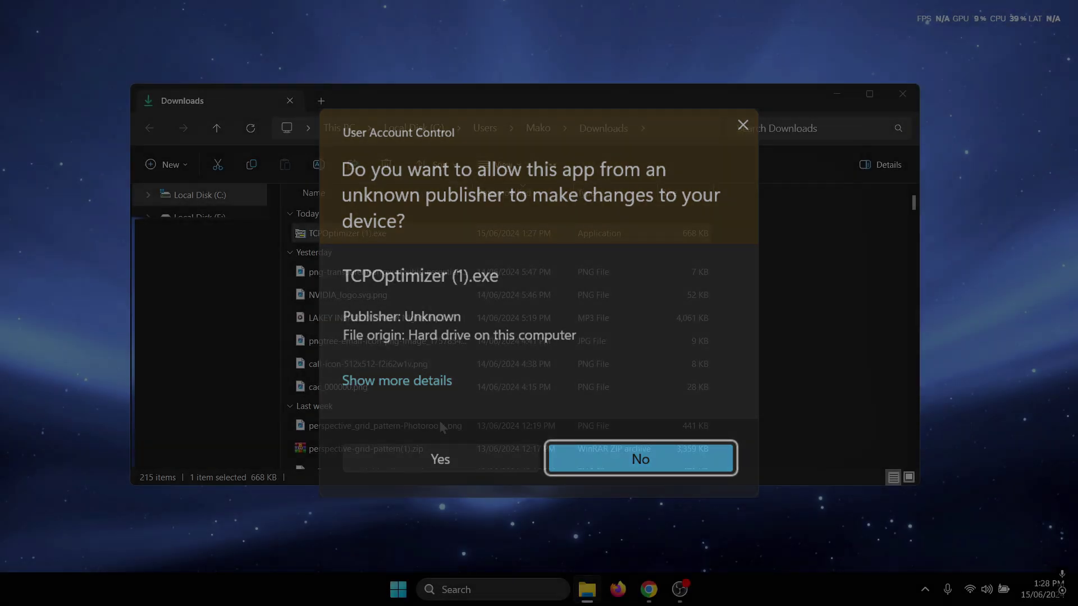
Step: Approve the UAC prompt, review Advanced Settings, then select the Optimal preset on General Settings
click(440, 458)
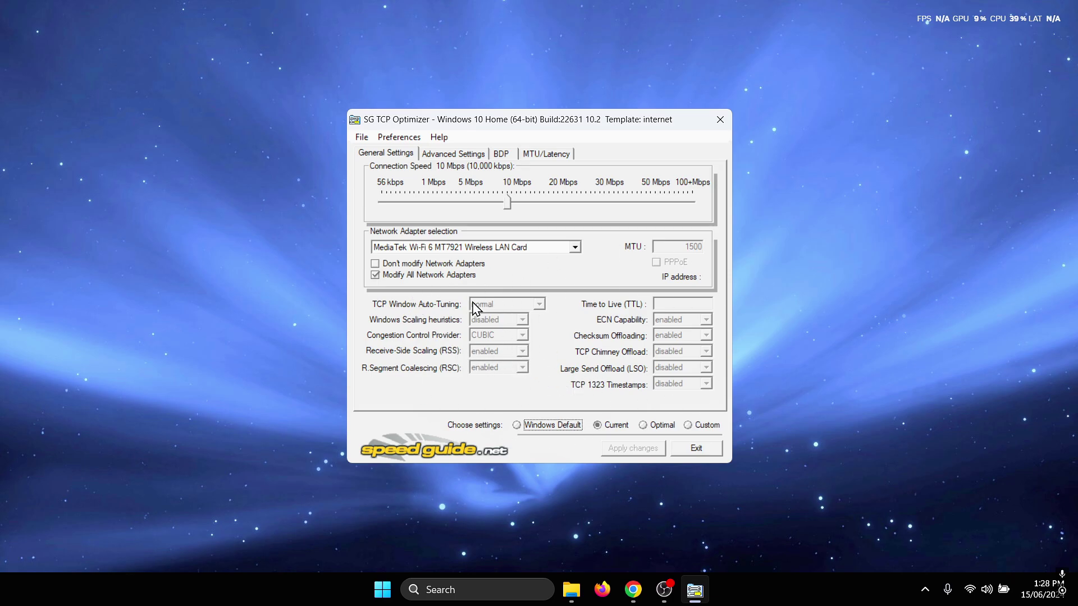
click(439, 158)
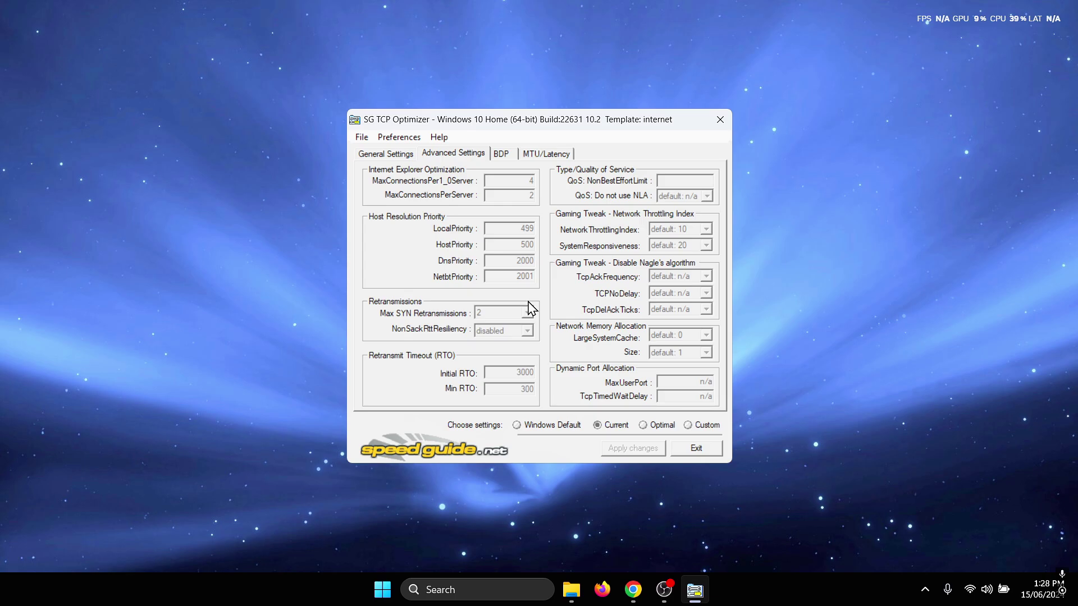
click(385, 158)
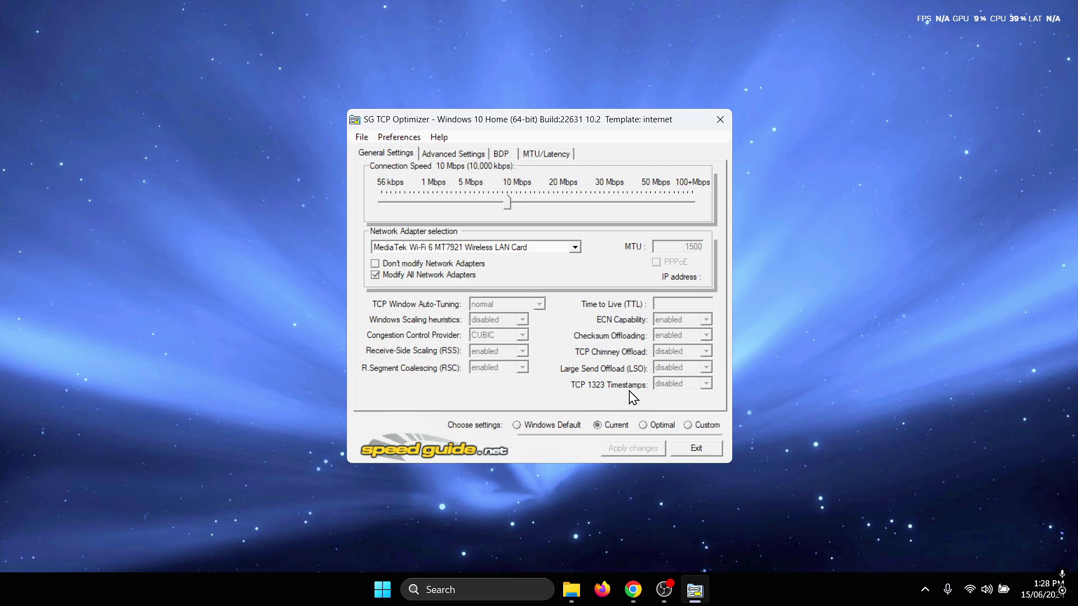
click(646, 428)
Step: Apply the Optimal changes after reviewing the Apply Changes table, confirming with OK
click(623, 454)
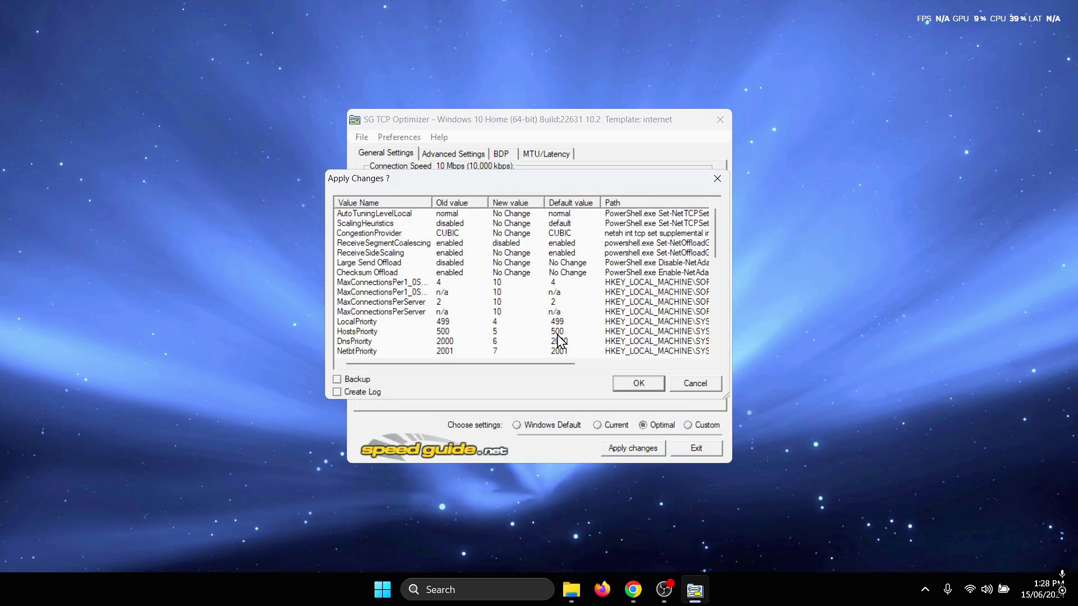
drag(476, 184, 494, 181)
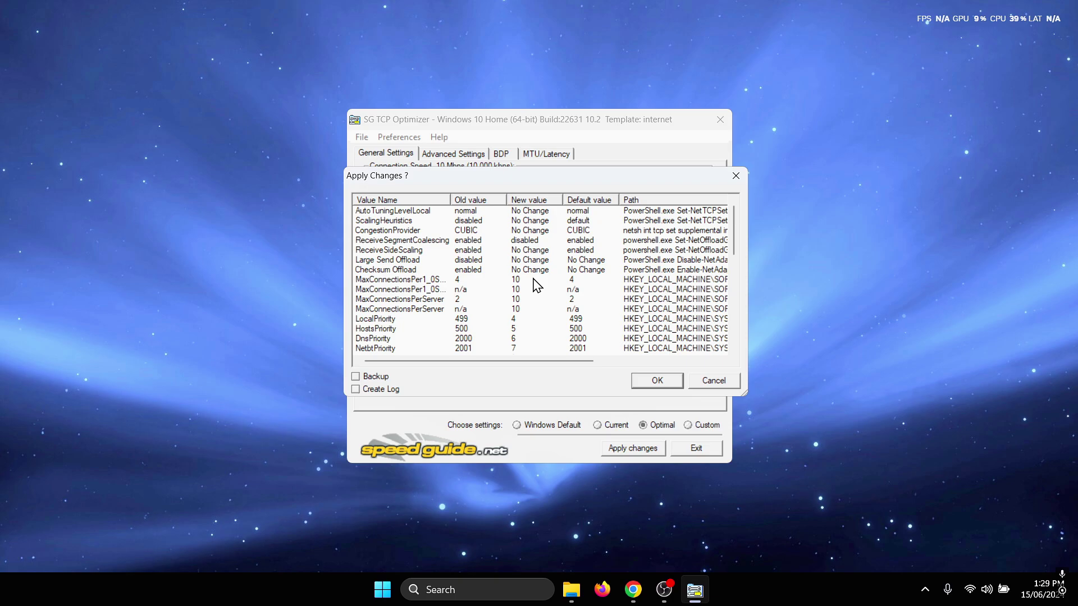
scroll(505, 295, down, 5)
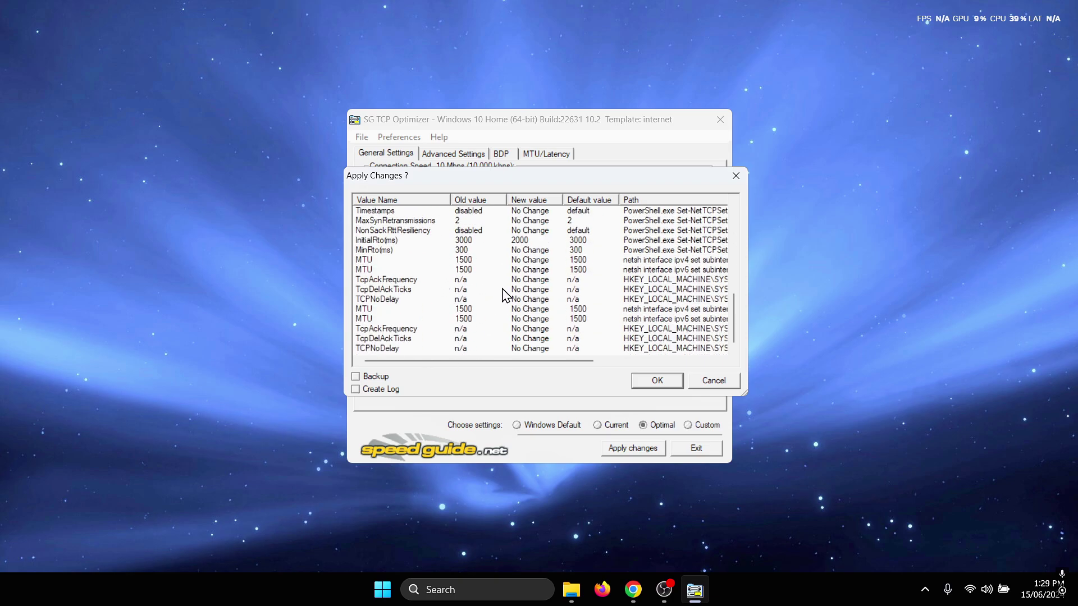
scroll(501, 306, up, 4)
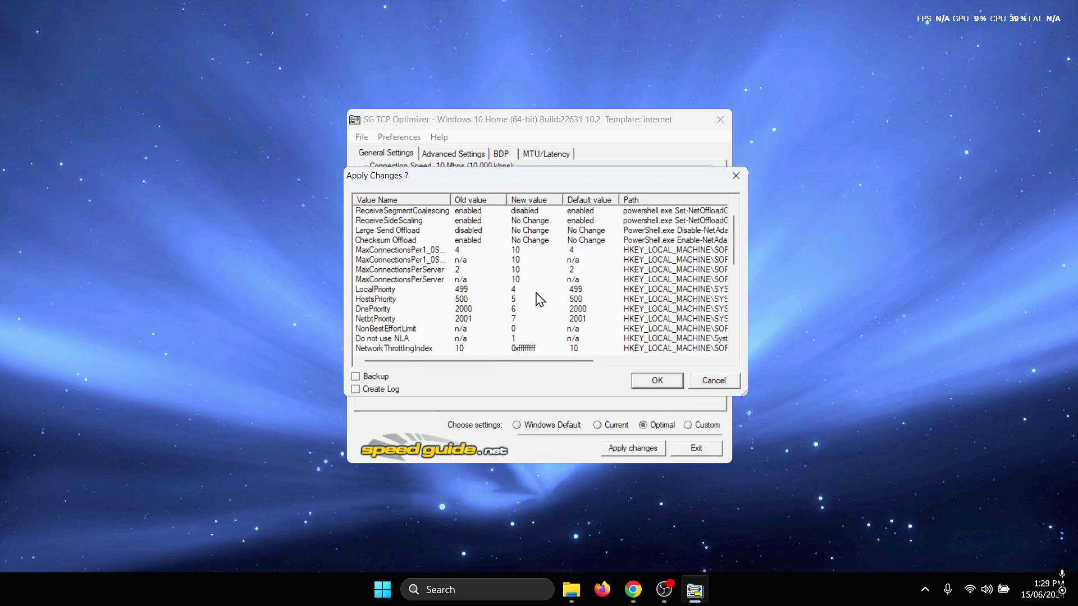
click(649, 382)
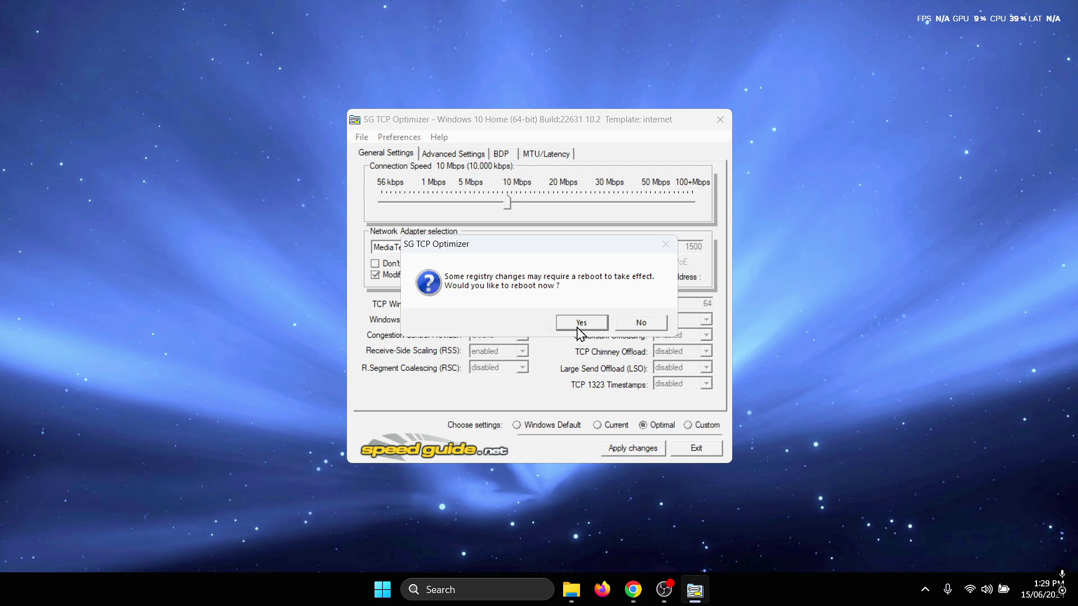
Step: Answer the reboot prompt, set 100 Mbps, the Realtek adapter with Modify All, and the Custom preset
click(581, 324)
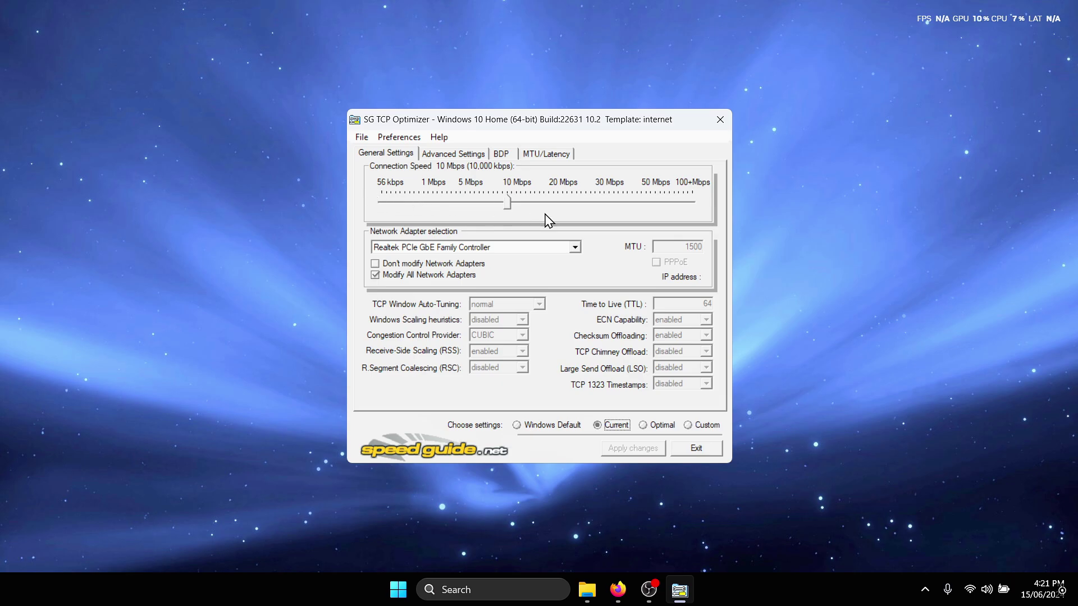
drag(508, 203, 733, 216)
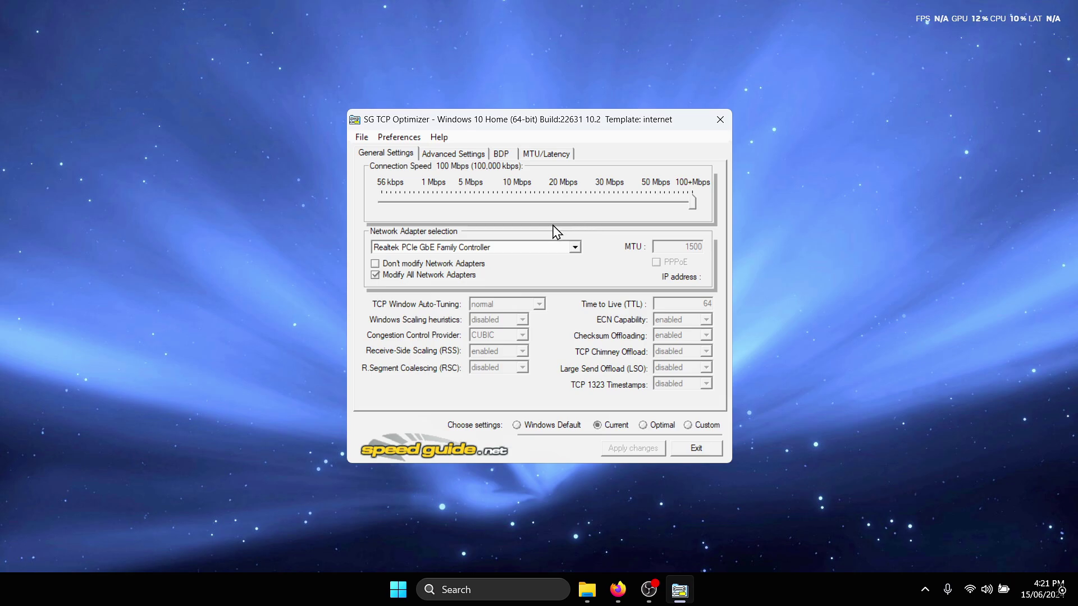
click(403, 248)
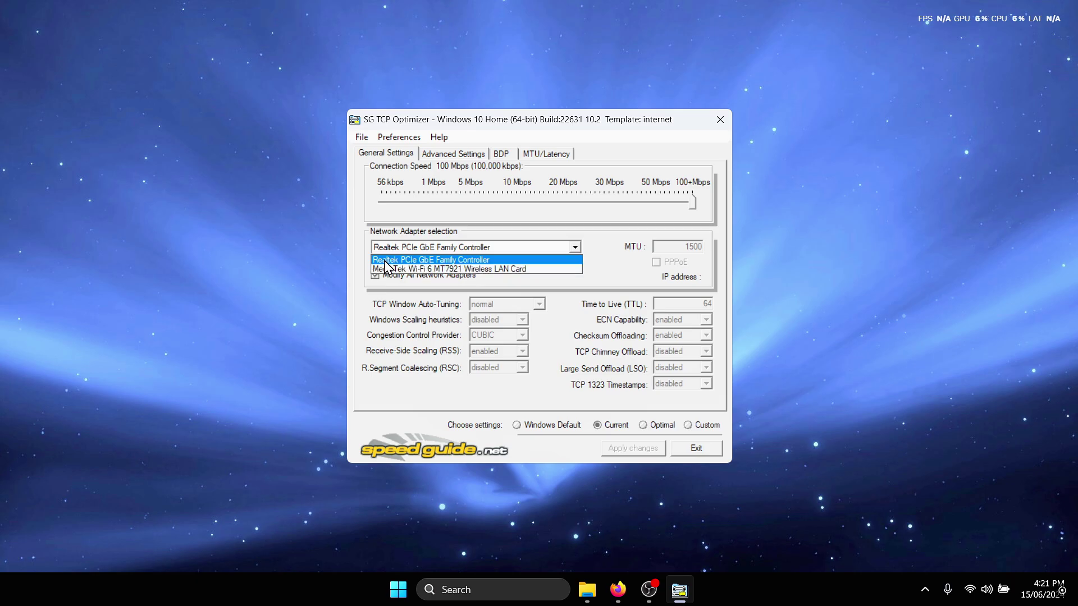
click(402, 260)
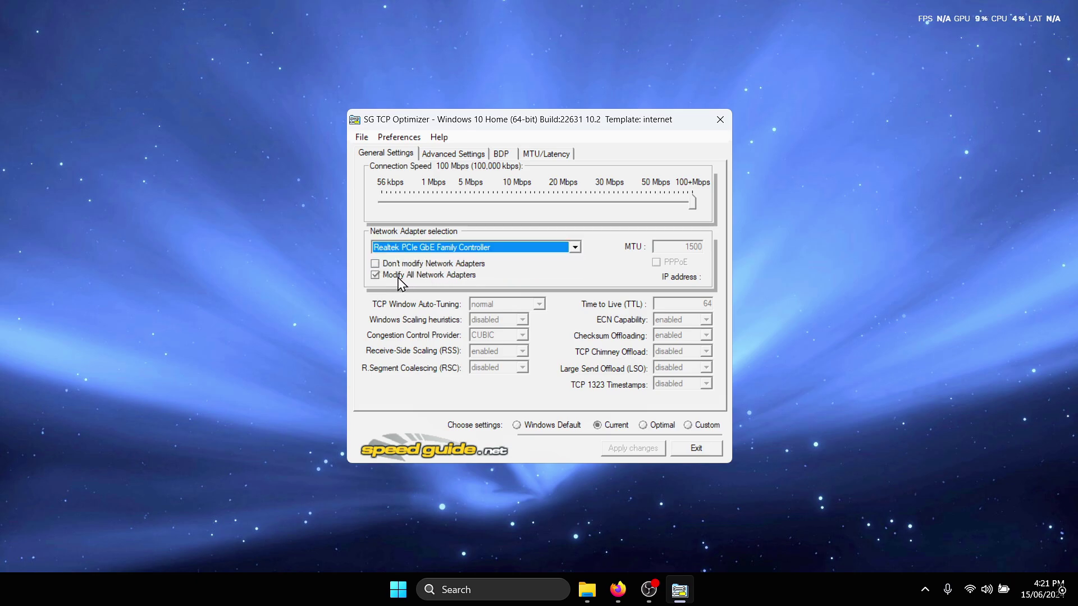
click(375, 276)
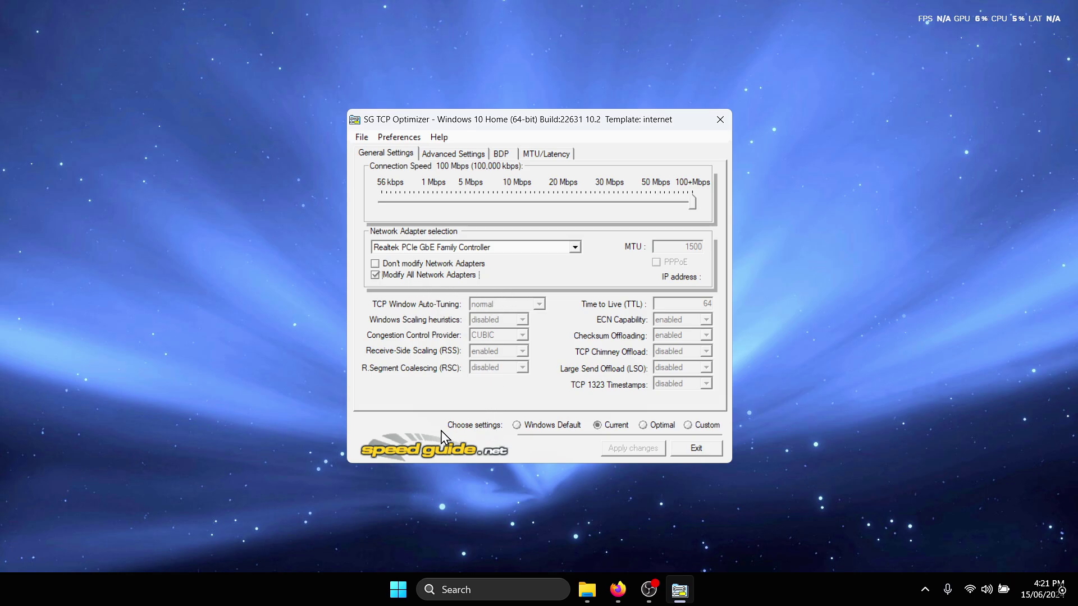
click(688, 425)
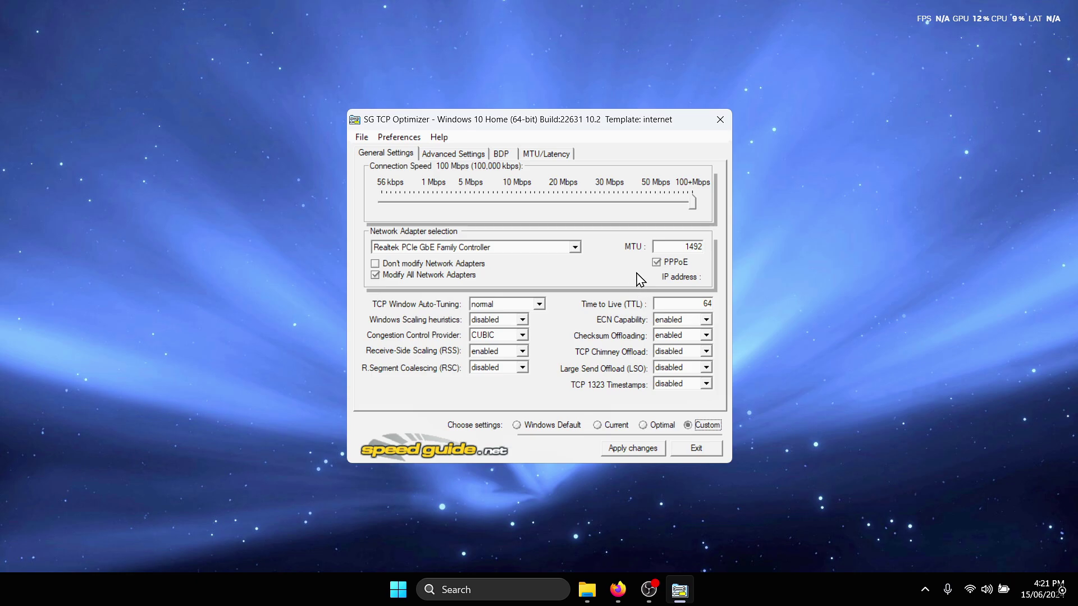
Step: Run the Largest MTU test on the MTU/Latency tab, finding 1464-byte packets and MTU 1492
click(553, 159)
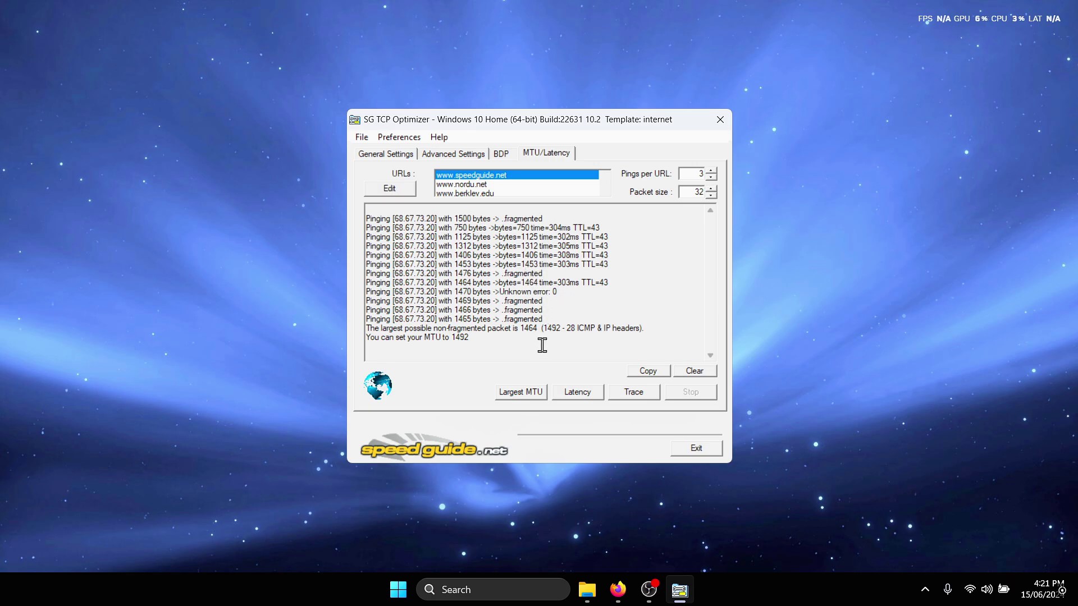
click(521, 393)
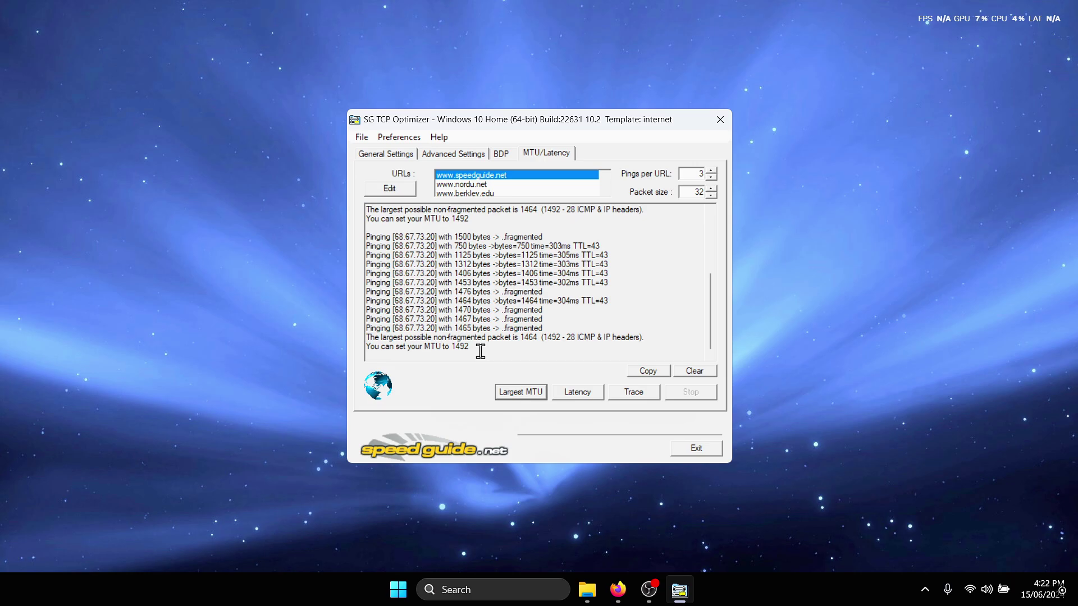
mouse_move(476, 349)
mouse_down()
mouse_move(459, 346)
mouse_move(472, 348)
mouse_up()
Step: Back on General Settings, set R.Segment Coalescing (RSC) to disabled
click(393, 154)
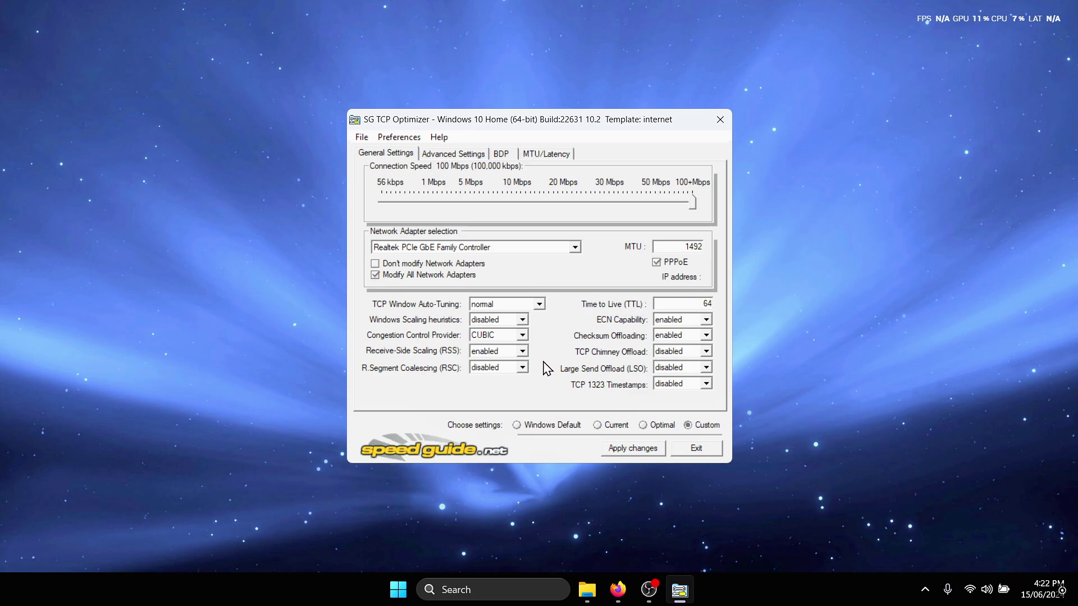
click(502, 368)
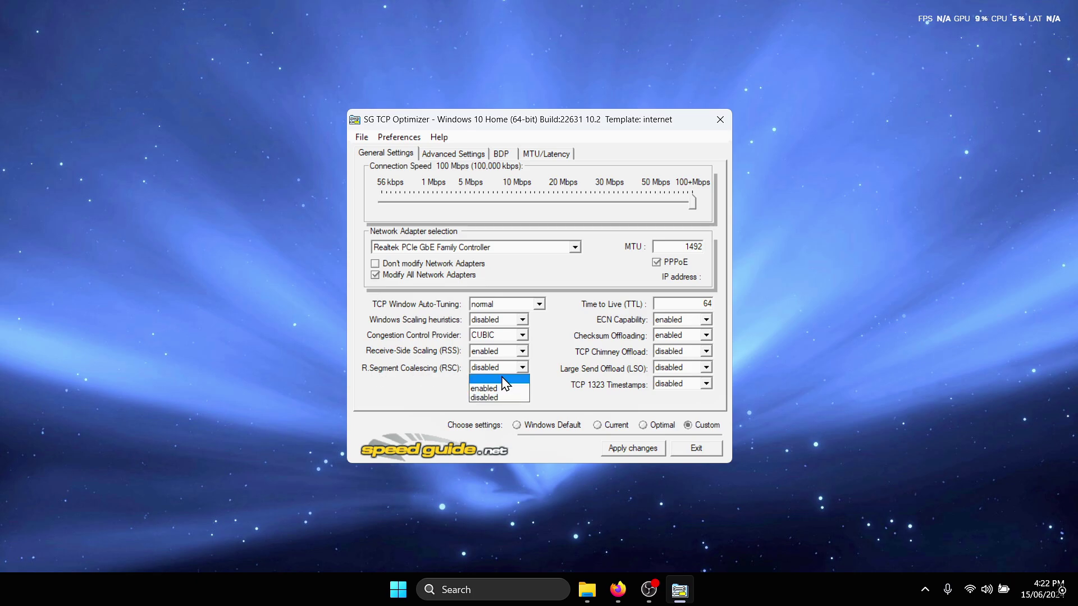
click(484, 398)
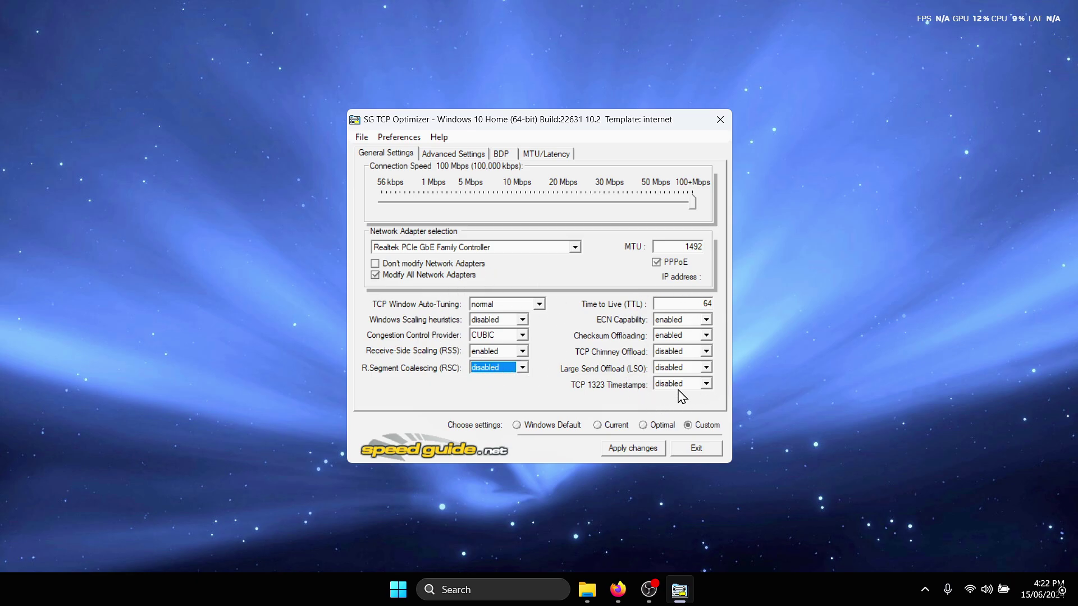
Step: On Advanced Settings, disable NetworkThrottlingIndex, set SystemResponsiveness to gaming, and disable TcpAckFrequency
click(452, 155)
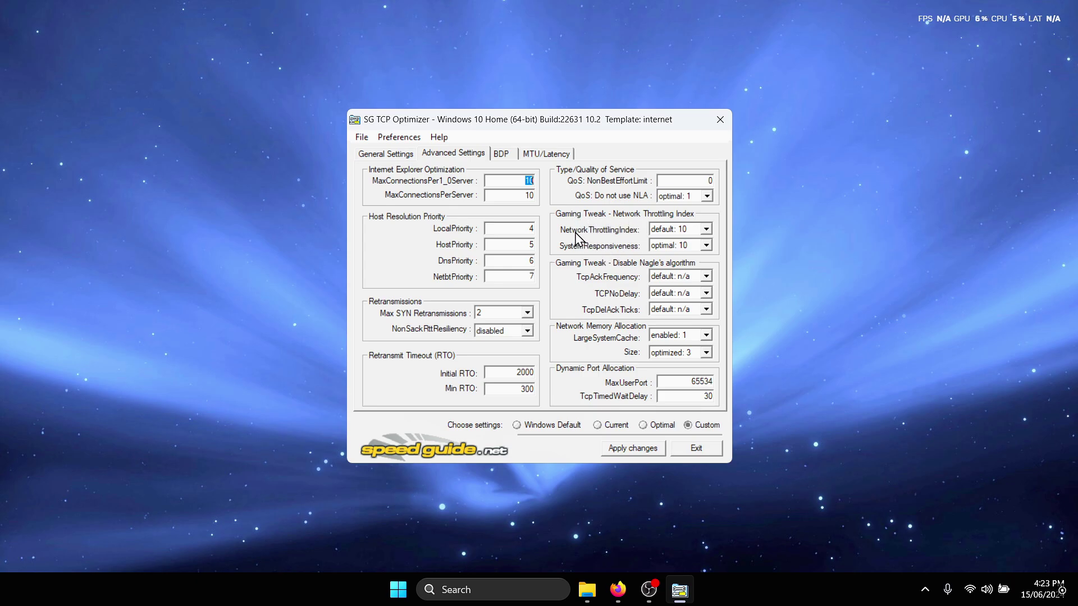
click(657, 231)
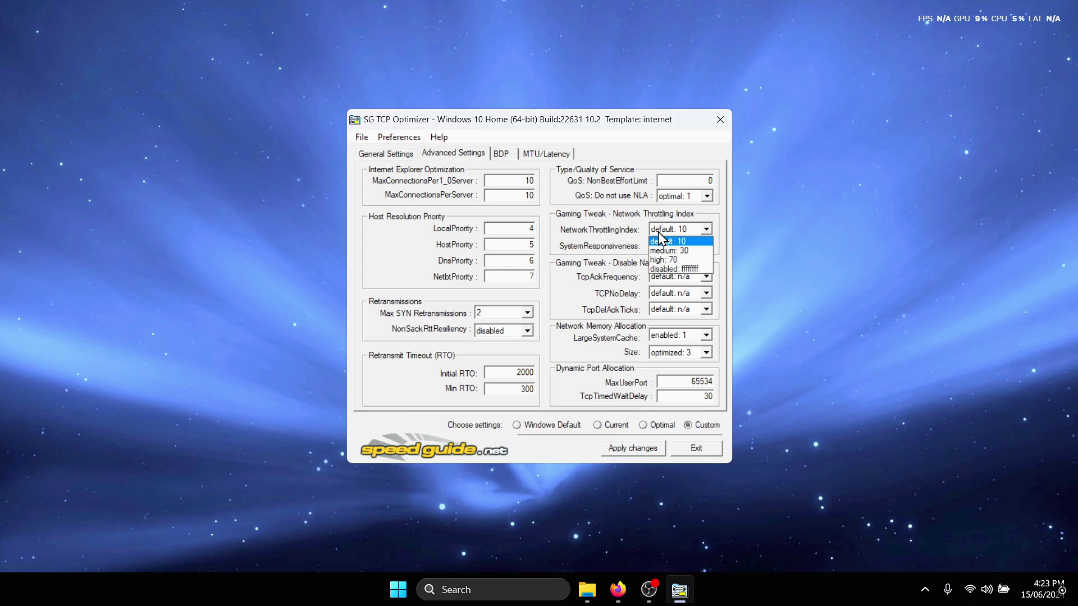
click(675, 269)
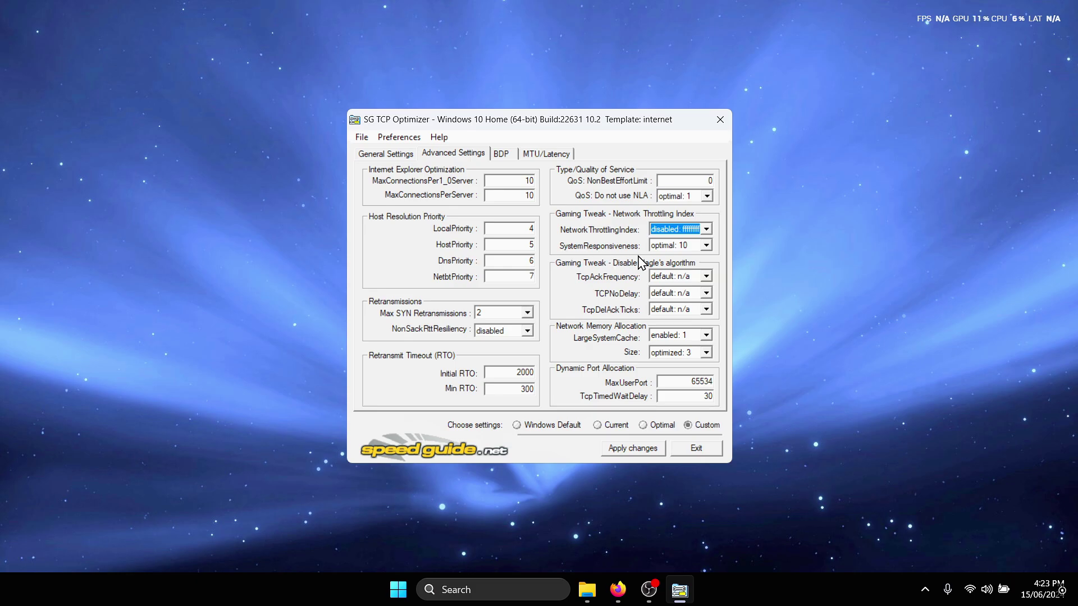
click(665, 246)
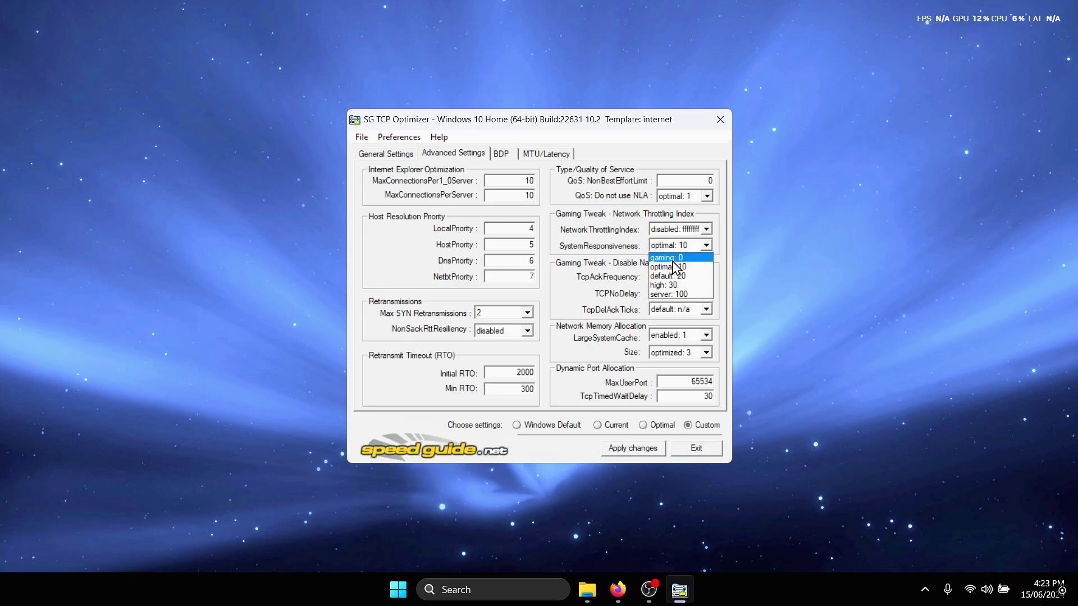
click(687, 258)
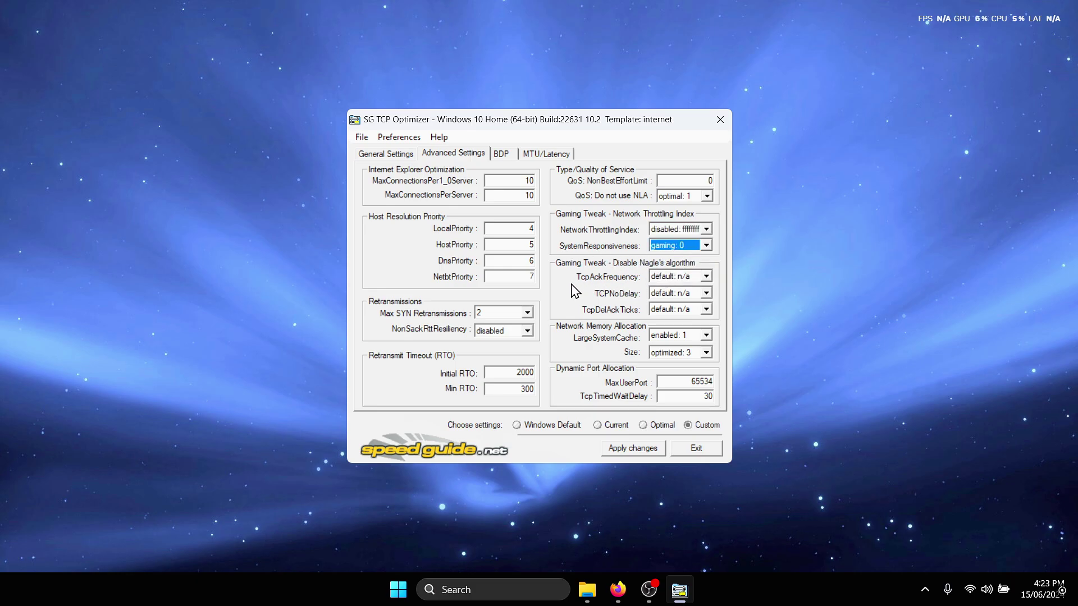
click(666, 276)
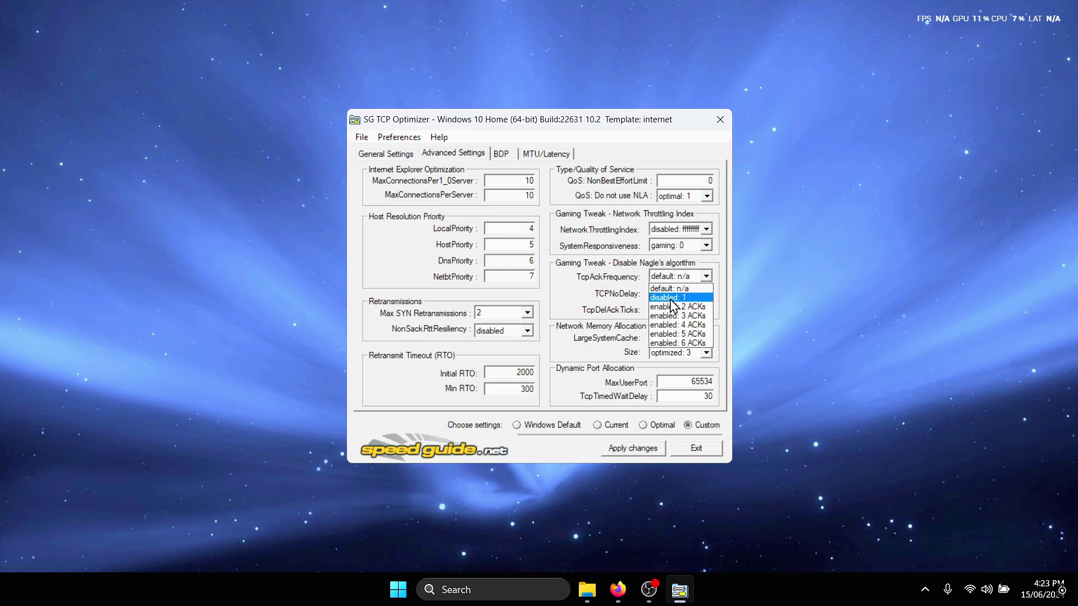
click(658, 297)
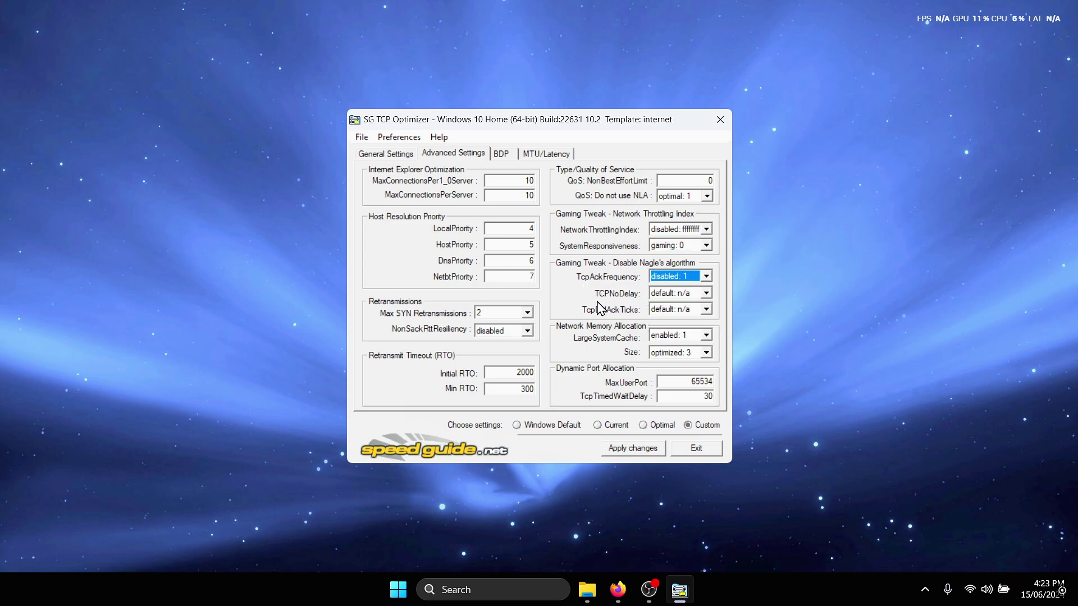
Step: Enable TCPNoDelay, disable TcpDelAckTicks, keep LargeSystemCache enabled and cache Size optimized: 3
click(657, 296)
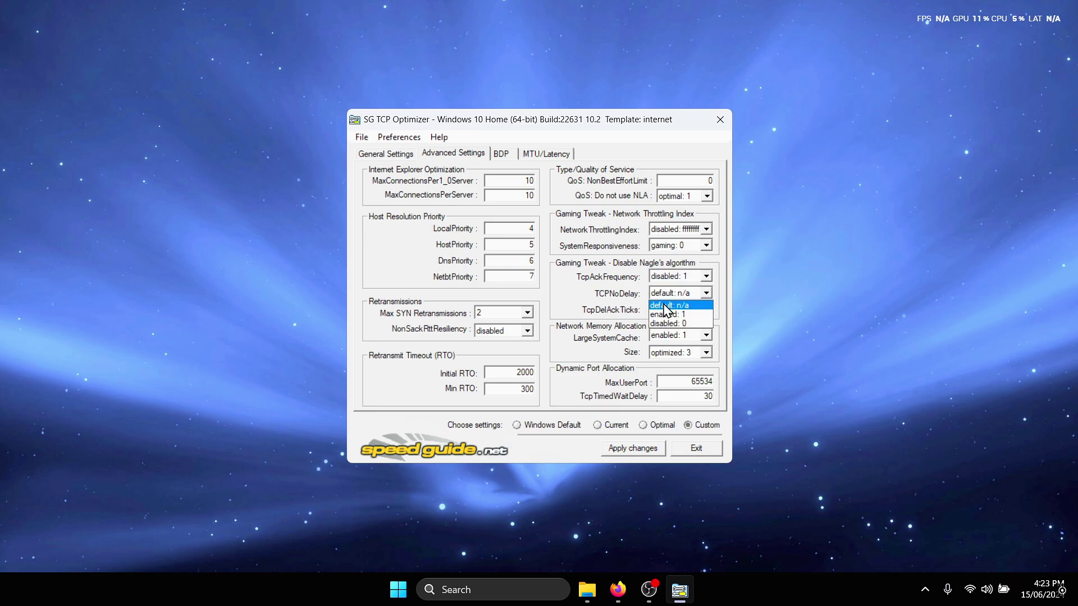
click(674, 314)
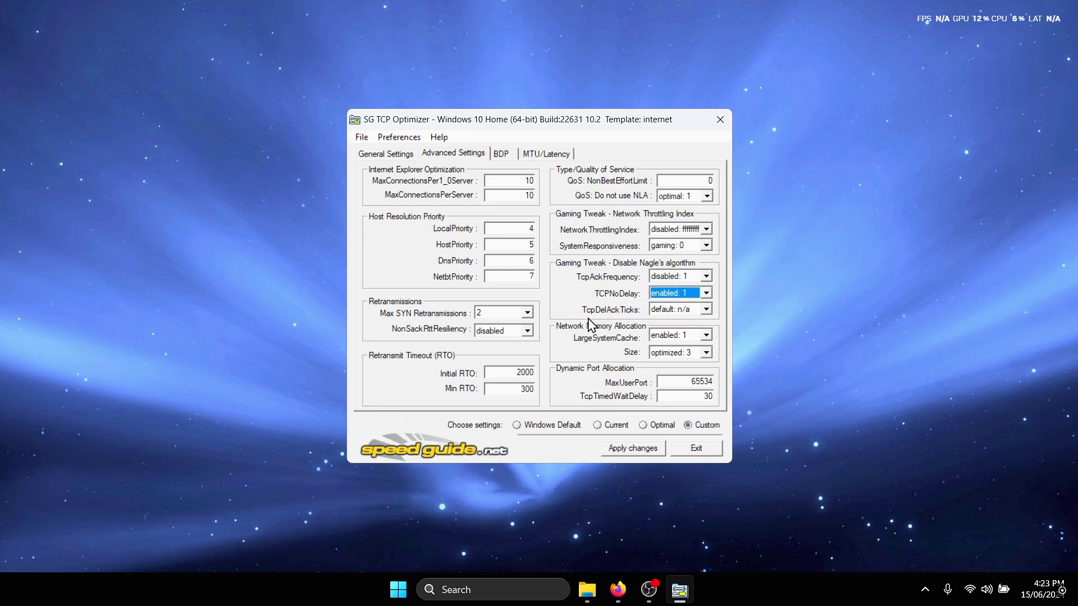
click(670, 310)
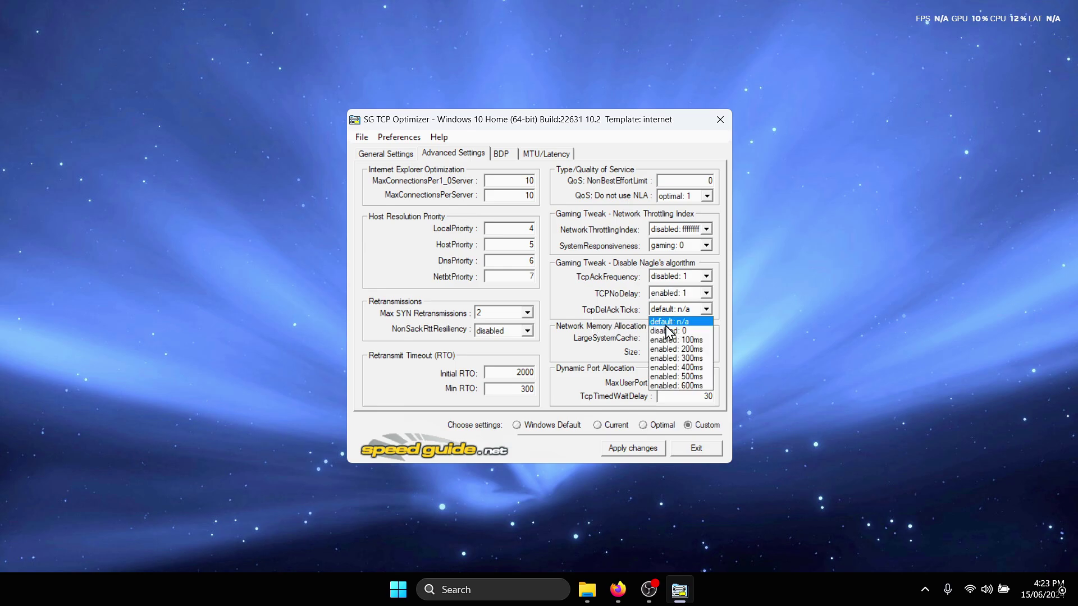
click(676, 331)
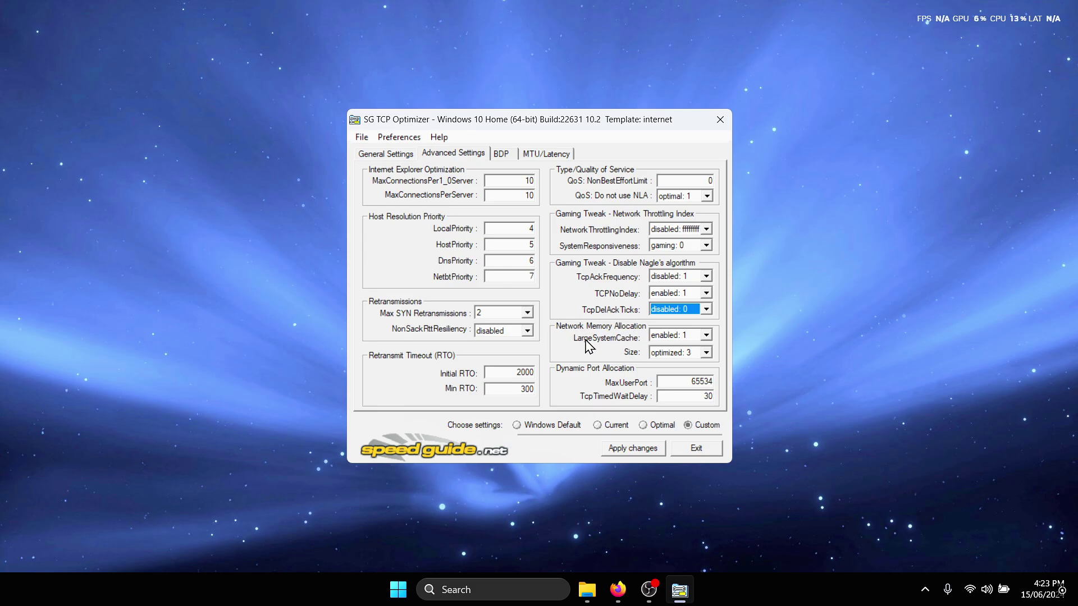
click(663, 335)
click(671, 365)
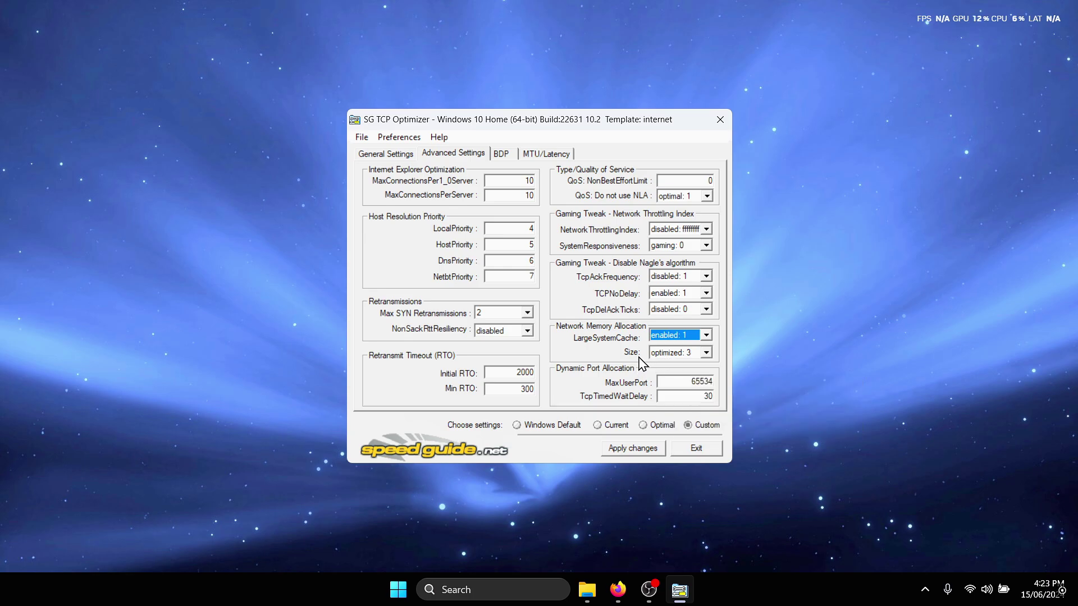
click(676, 353)
click(681, 383)
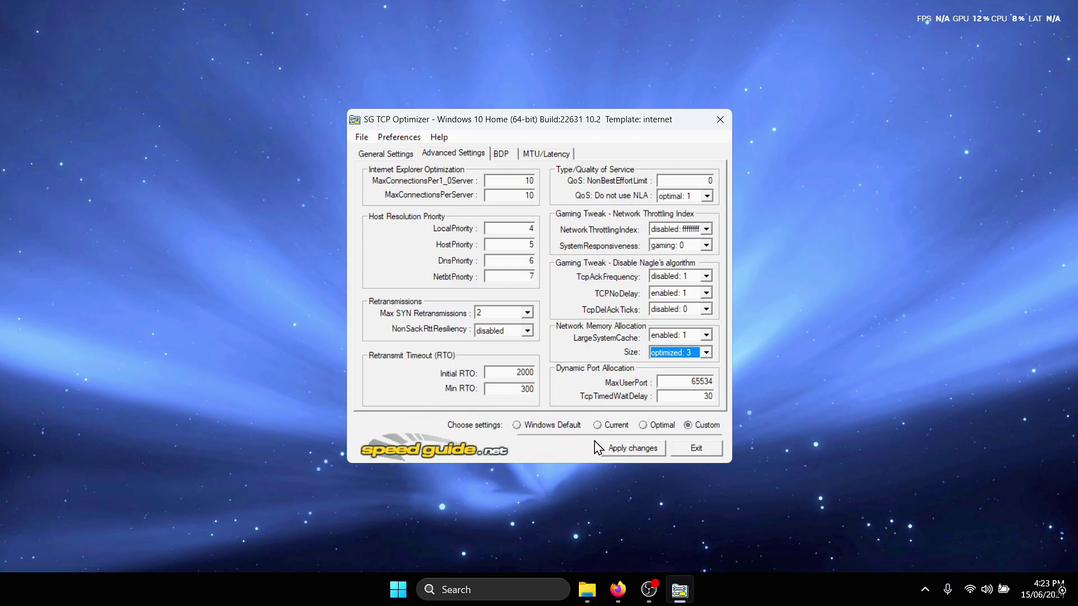
Step: Apply the custom settings, confirm the change list with OK, and accept the reboot
click(630, 450)
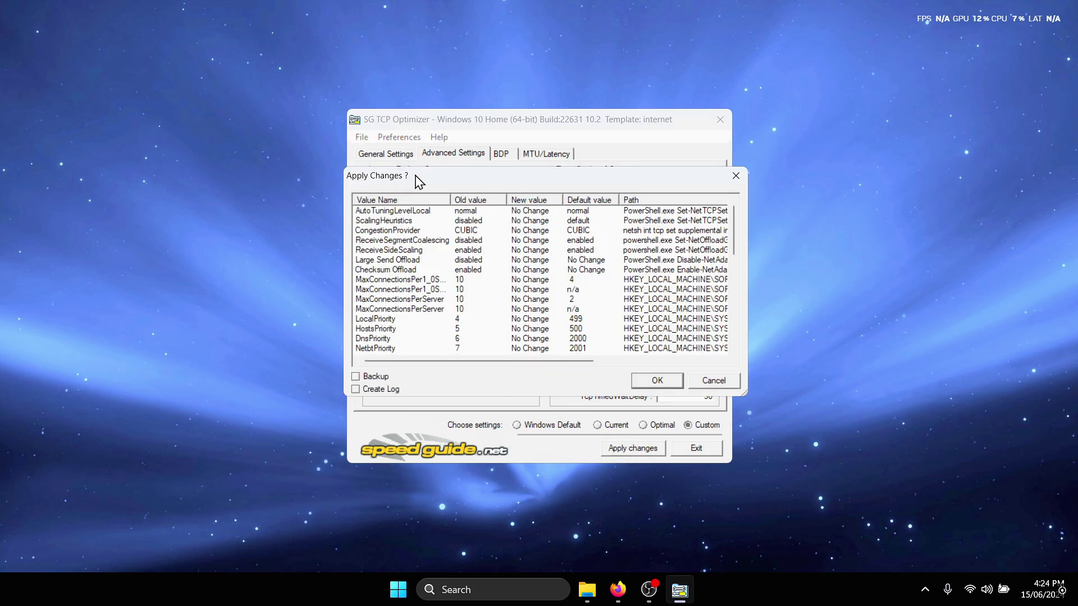
drag(414, 181, 409, 182)
scroll(427, 323, down, 5)
scroll(477, 299, up, 5)
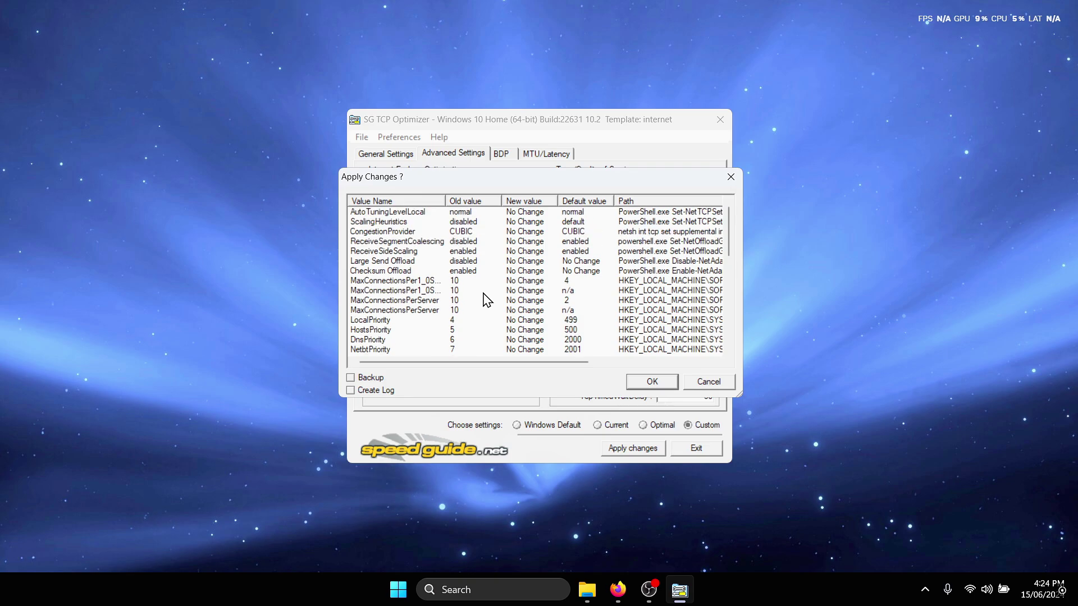
scroll(439, 262, down, 10)
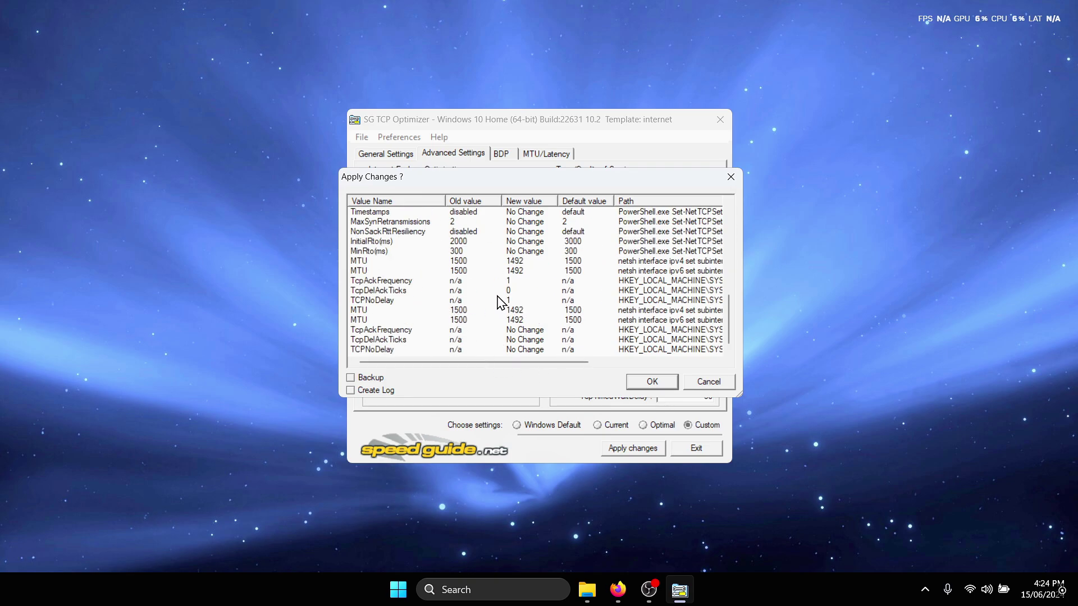
click(659, 385)
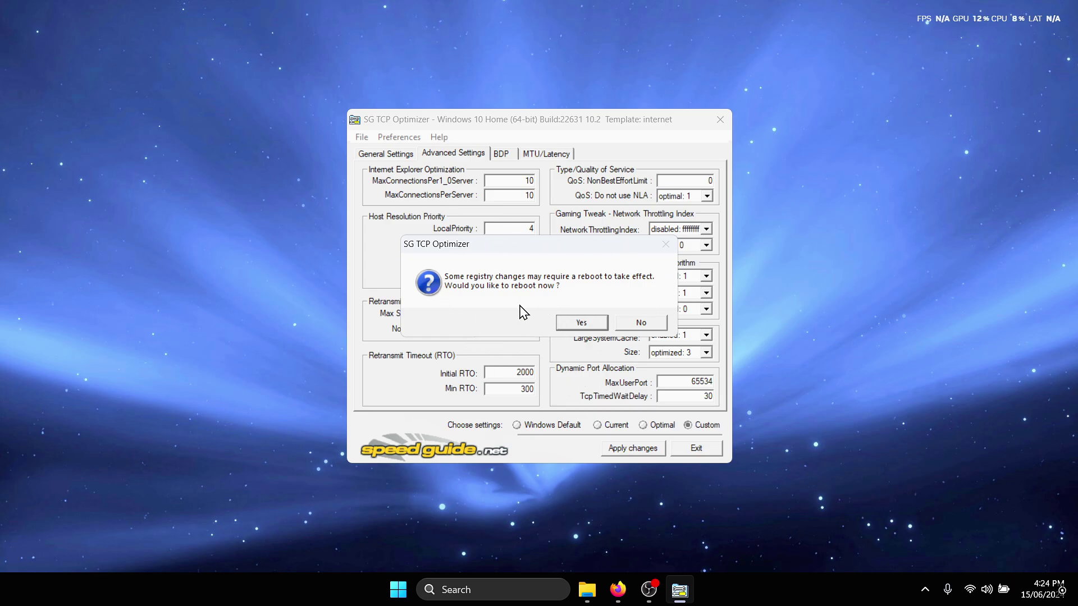
click(582, 324)
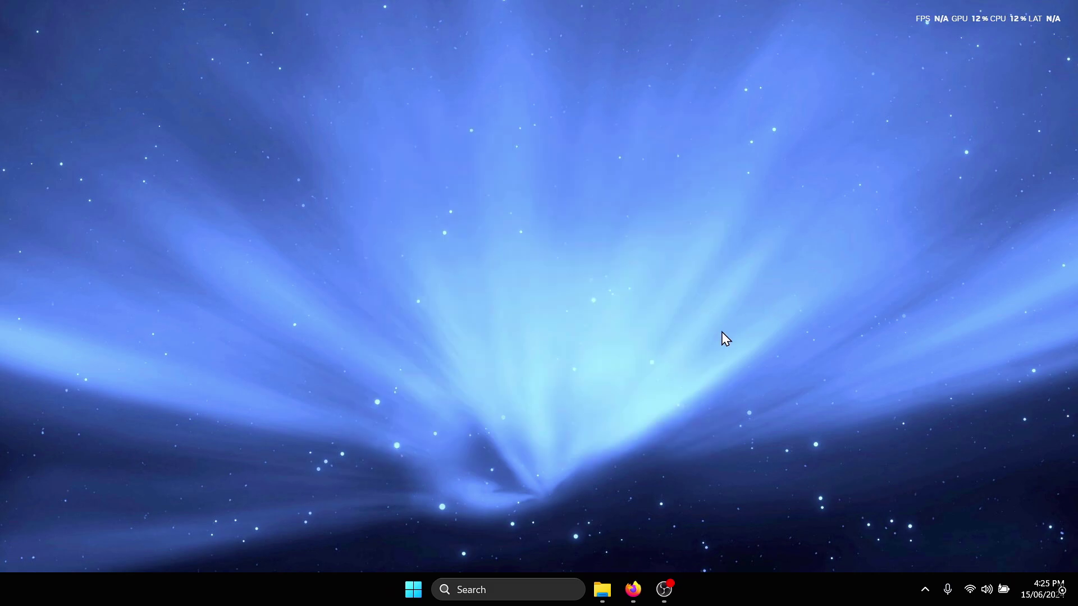